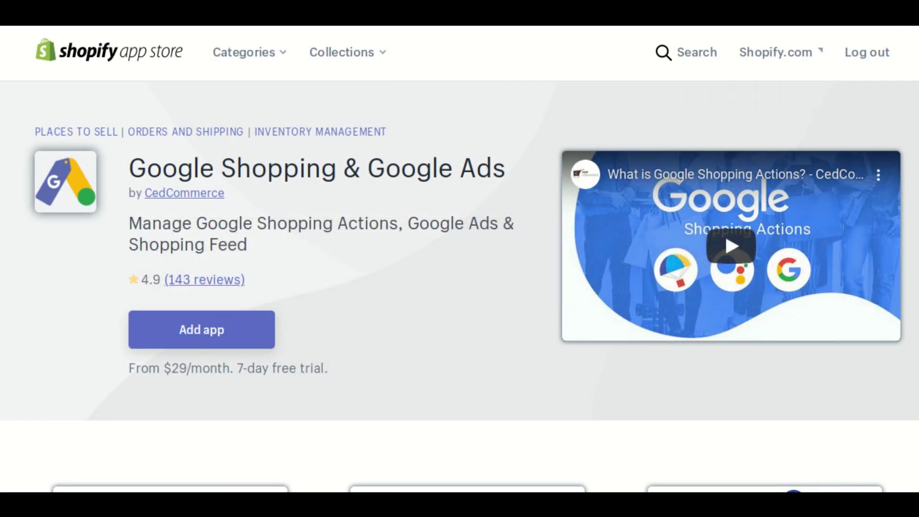
Step: Add the Google Shopping & Google Ads app to the store from its App Store listing
left_click(202, 328)
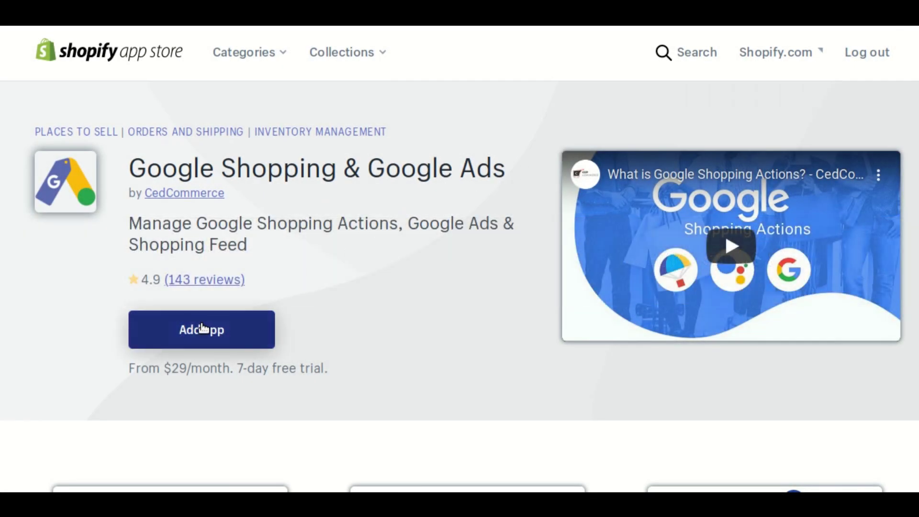
left_click(201, 328)
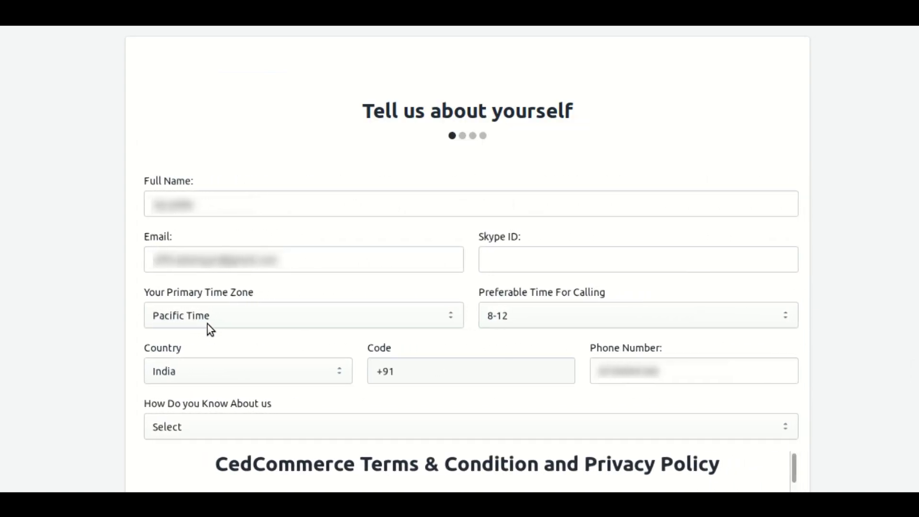
Step: Review the prefilled full name, e-mail and phone number fields on the onboarding form
left_click_drag(572, 118, 364, 118)
left_click(299, 126)
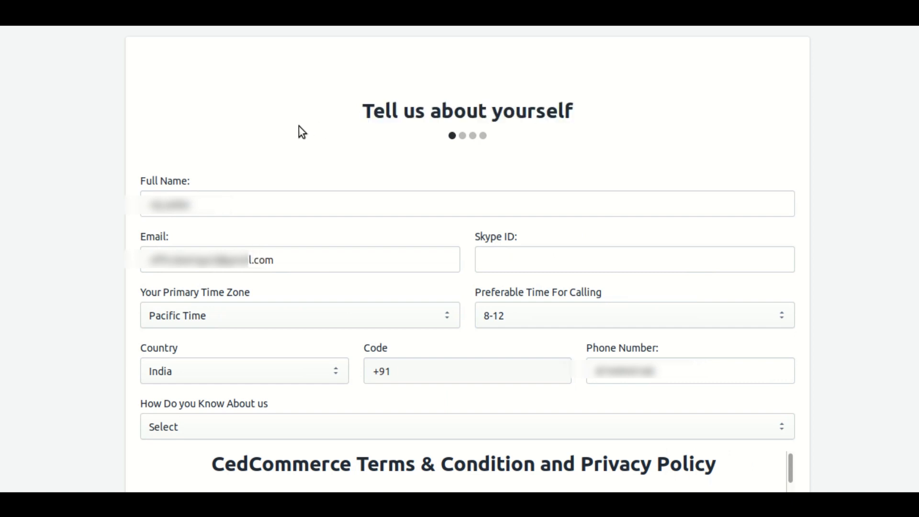
left_click(268, 209)
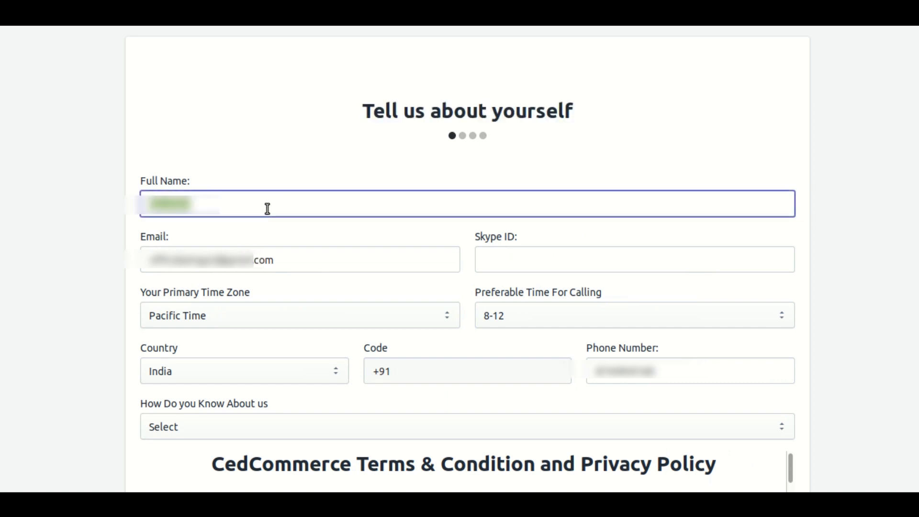
left_click(290, 261)
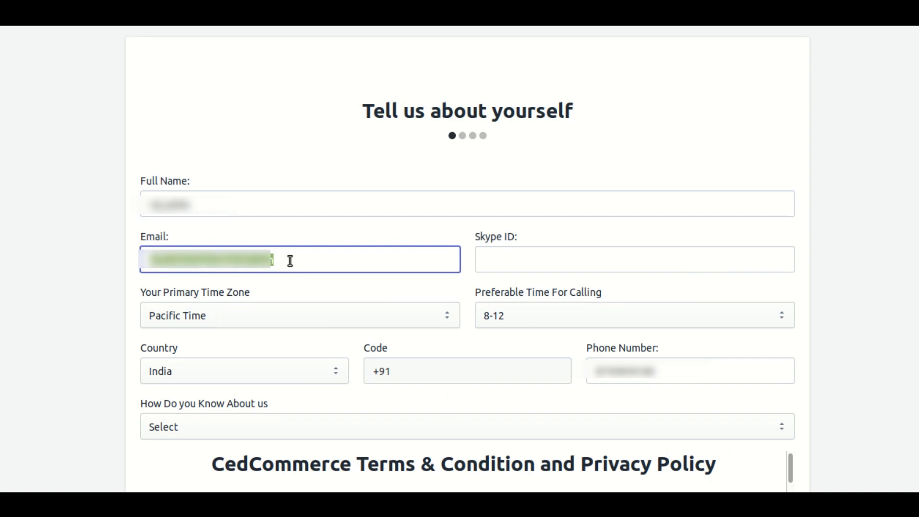
scroll(311, 287, "down", 3)
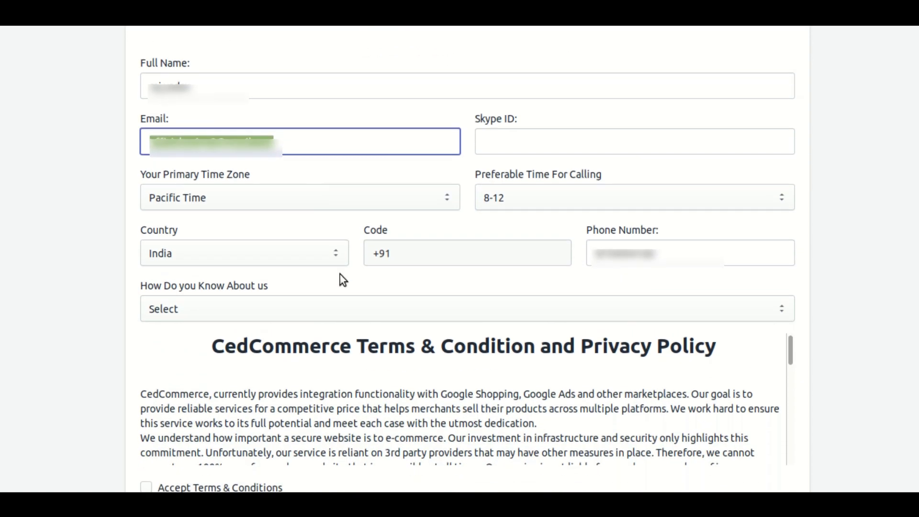
left_click(622, 246)
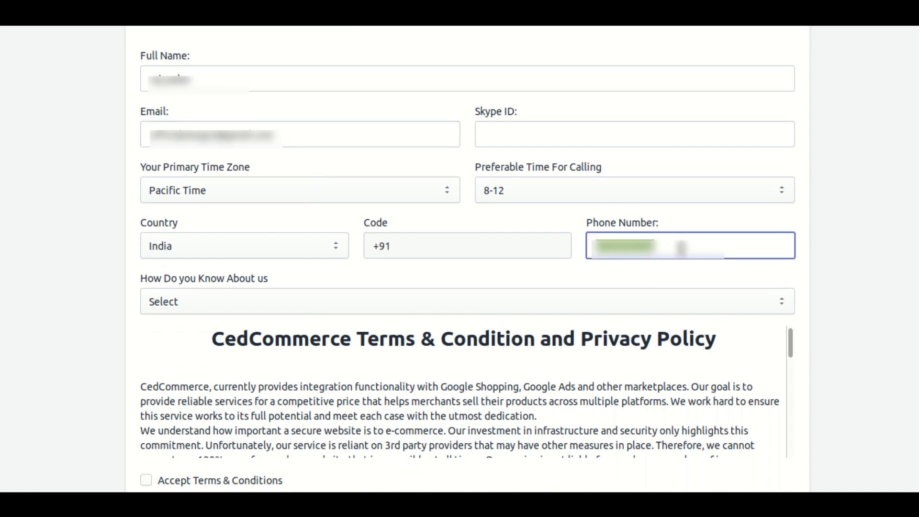
Step: Select Google Ads as how you heard about the app and accept the Terms & Conditions
left_click(326, 302)
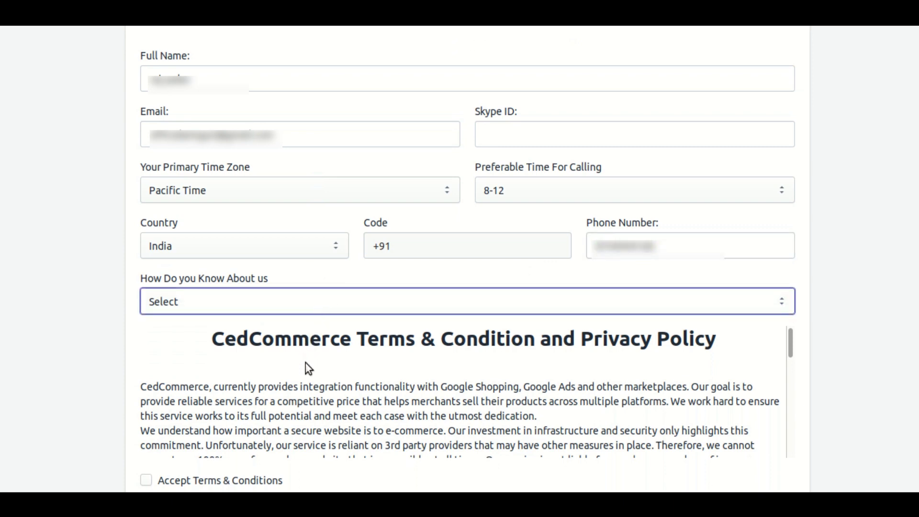
key("Down")
scroll(393, 197, "down", 2)
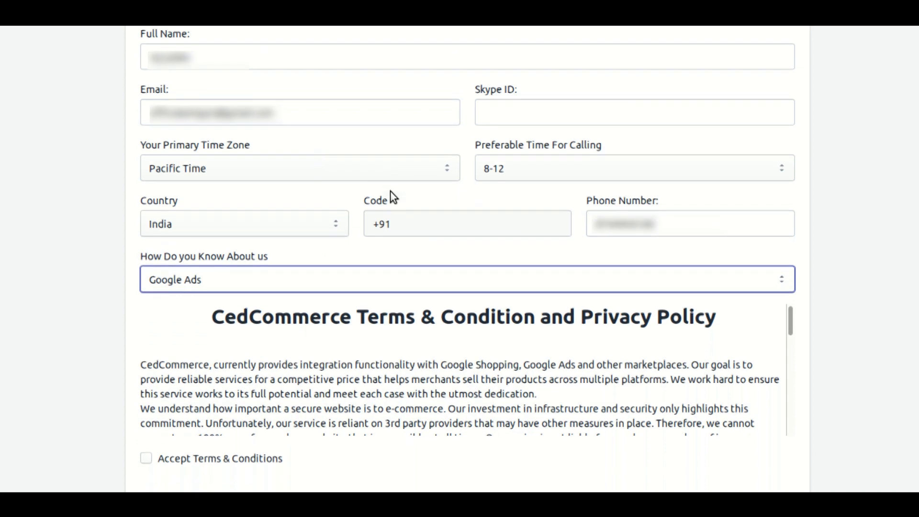
scroll(387, 309, "down", 8)
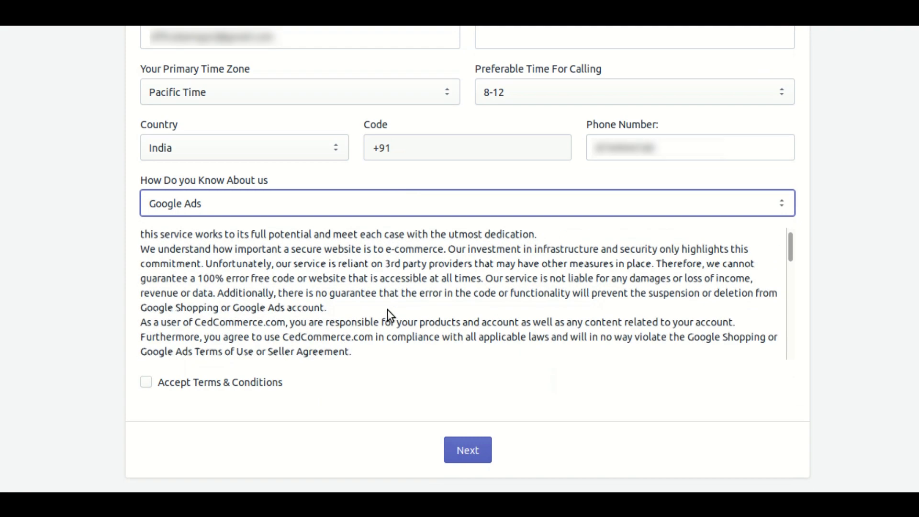
scroll(389, 309, "down", 5)
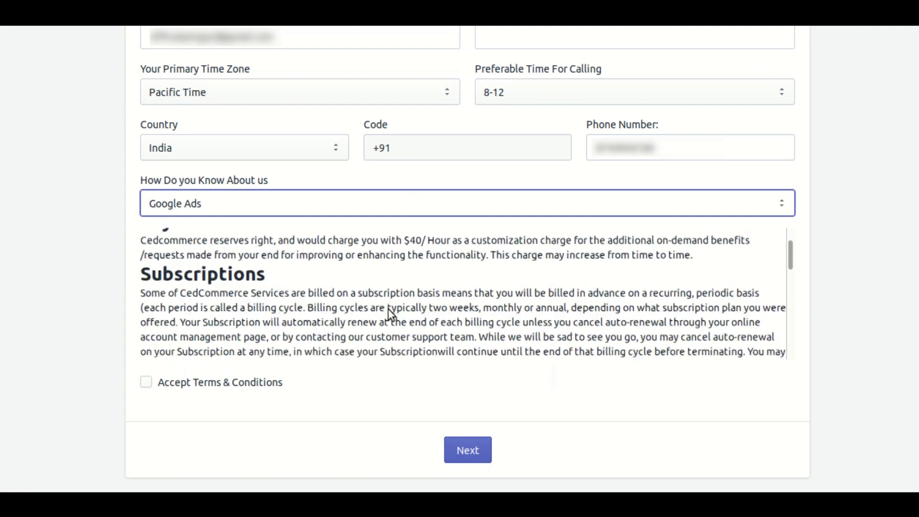
left_click(149, 383)
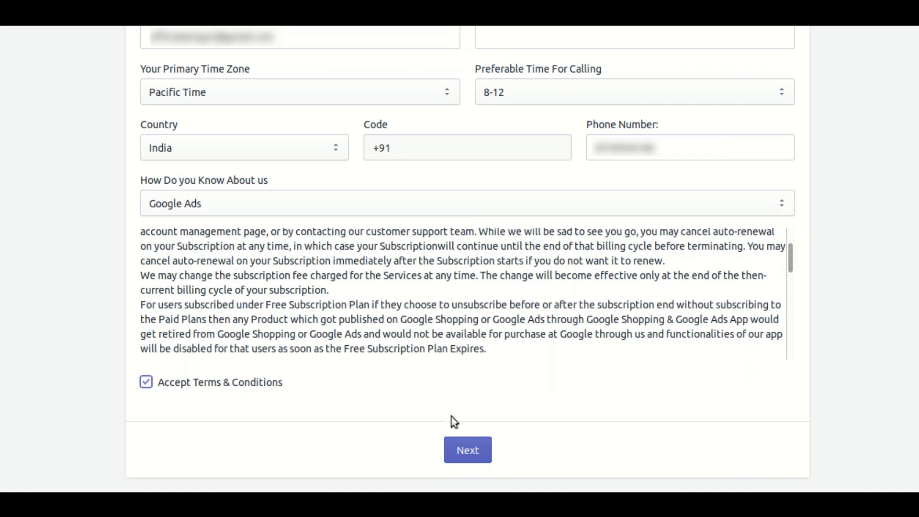
Step: Save the user details and read the note about needing a Merchant Center account
left_click(468, 451)
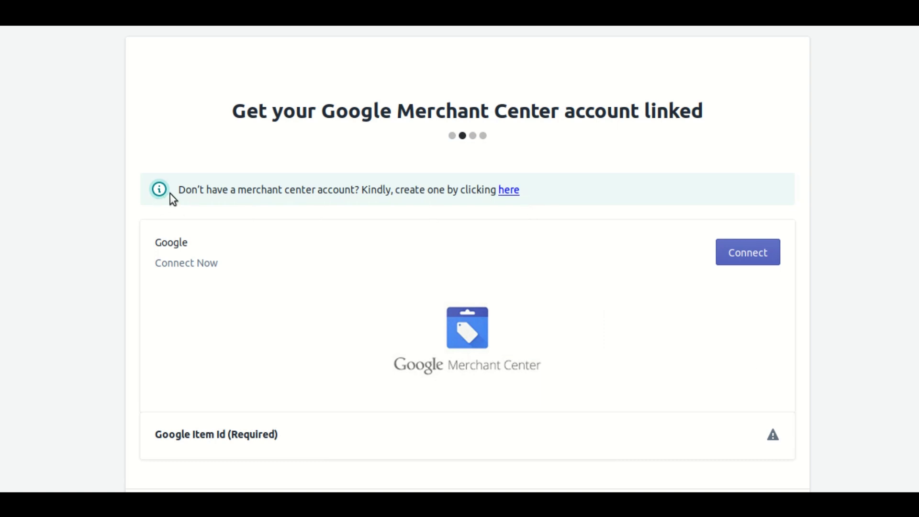
left_click_drag(178, 193, 542, 191)
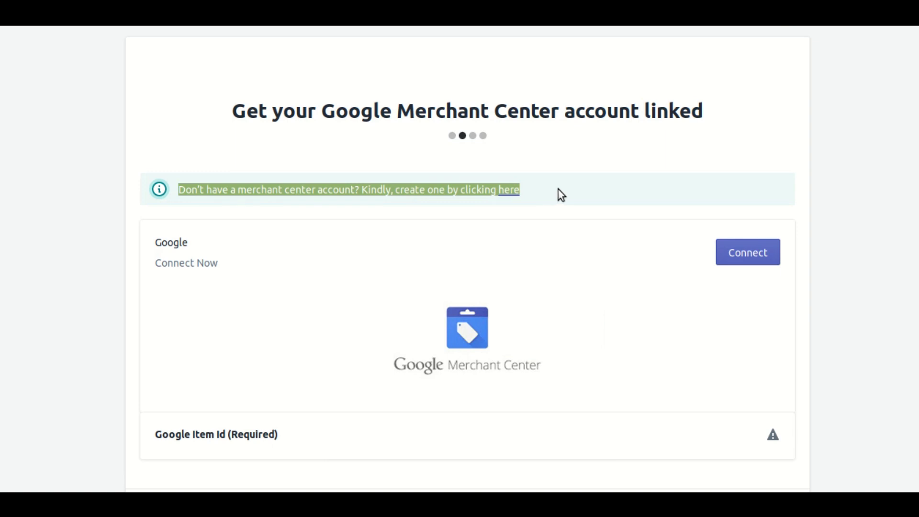
left_click(559, 189)
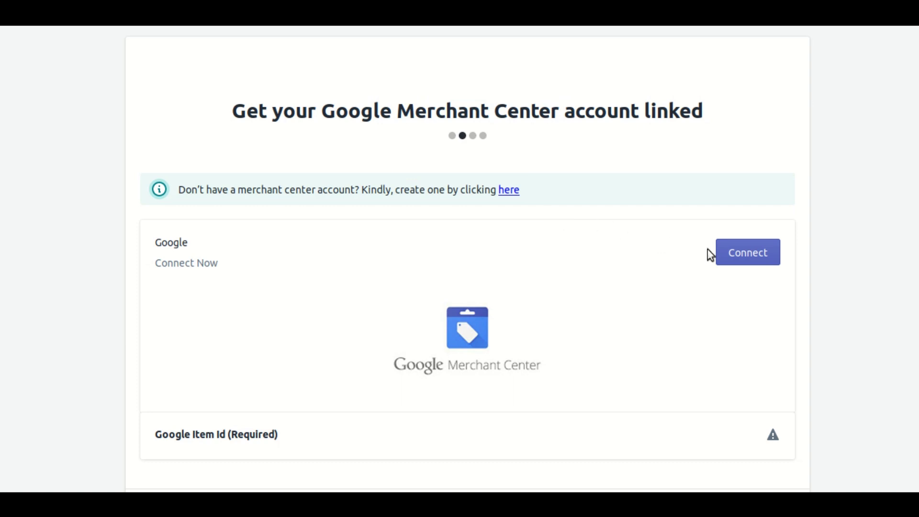
Step: Connect Merchant Center using the second Google account and allow sellernext.com access to Shopping listings
left_click(746, 255)
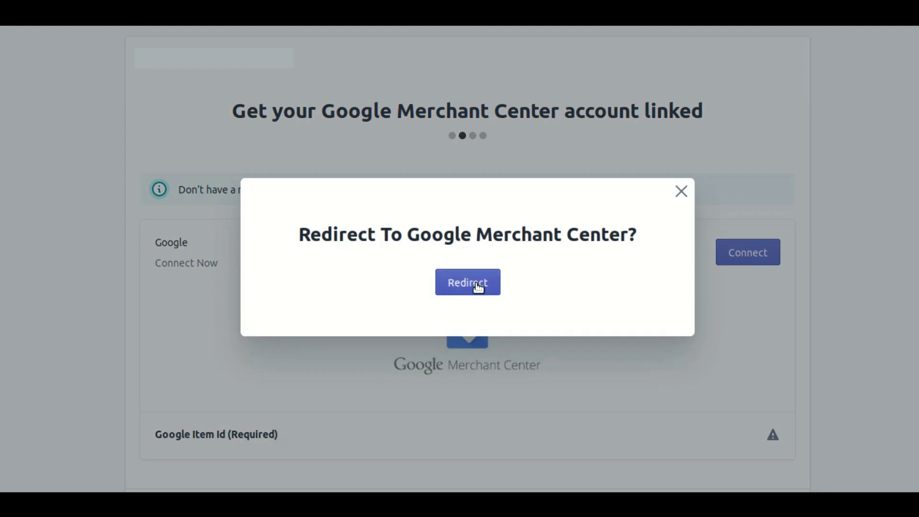
left_click(474, 287)
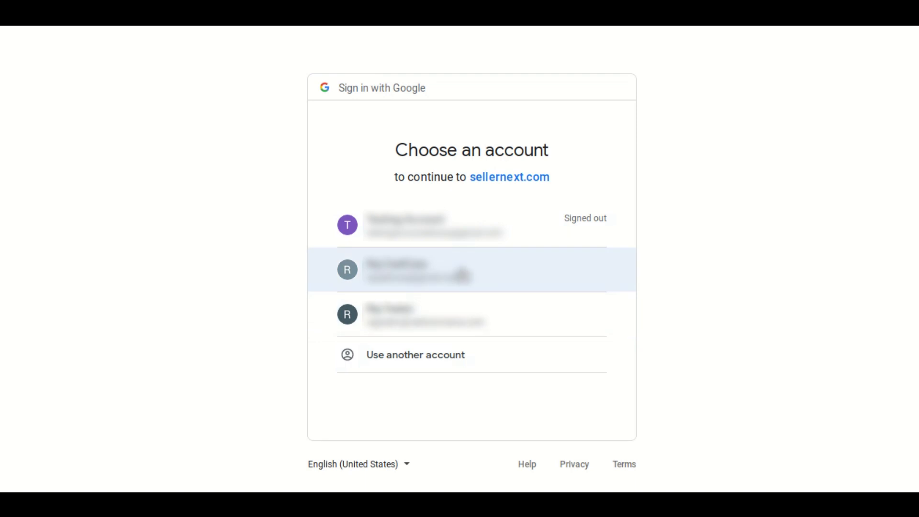
left_click(461, 270)
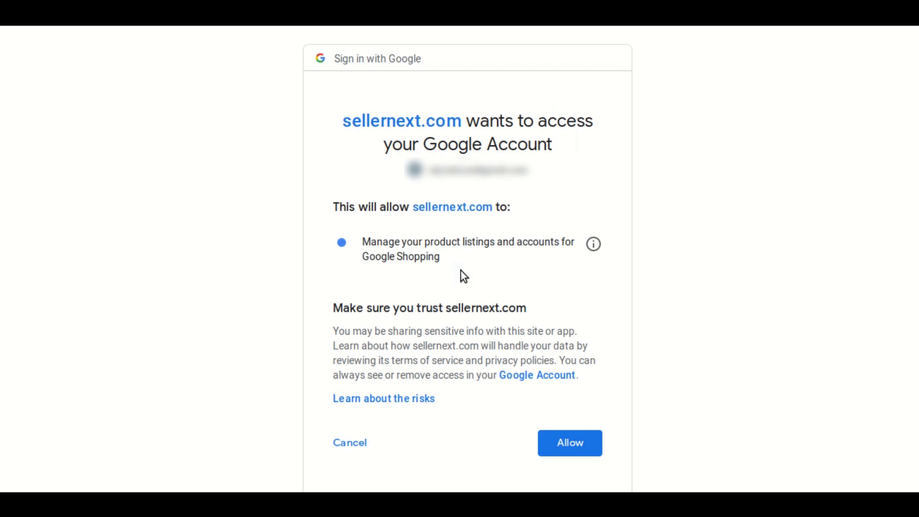
scroll(495, 254, "down", 2)
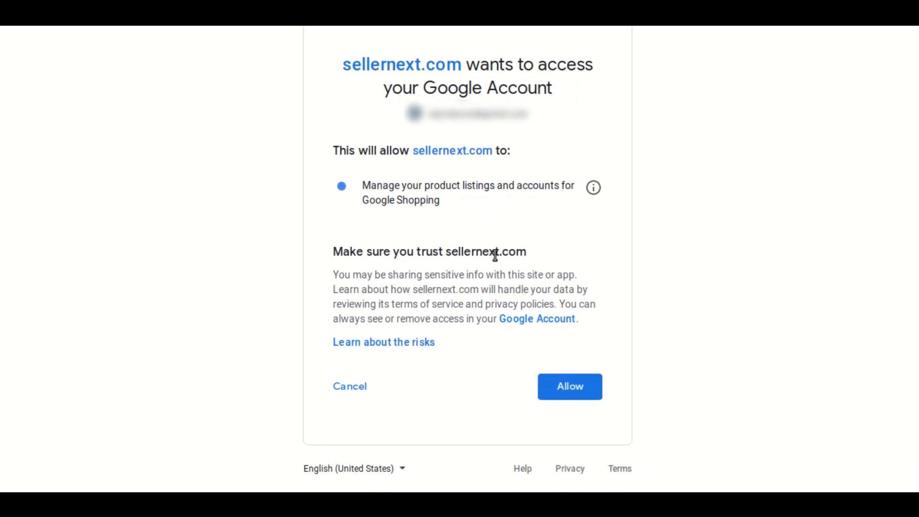
left_click(579, 384)
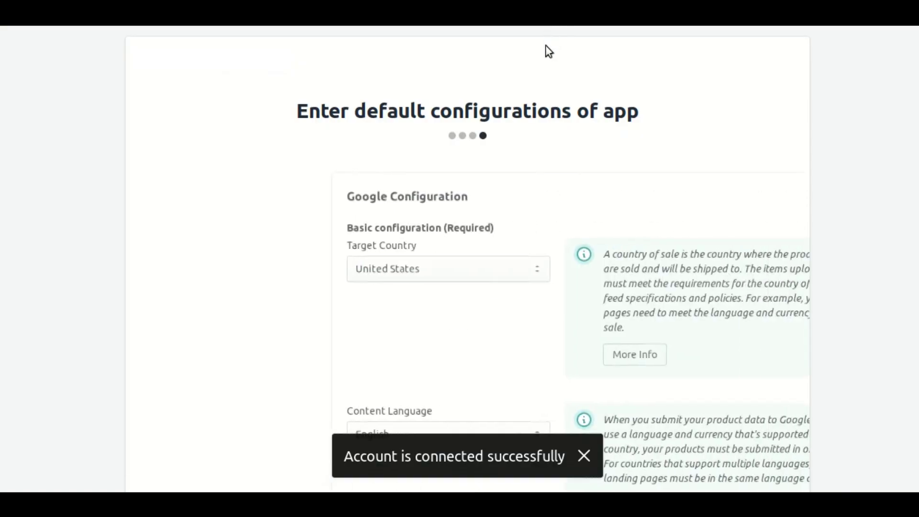
Step: Confirm target country United States, content language English and currency United States Dollar
scroll(489, 148, "down", 3)
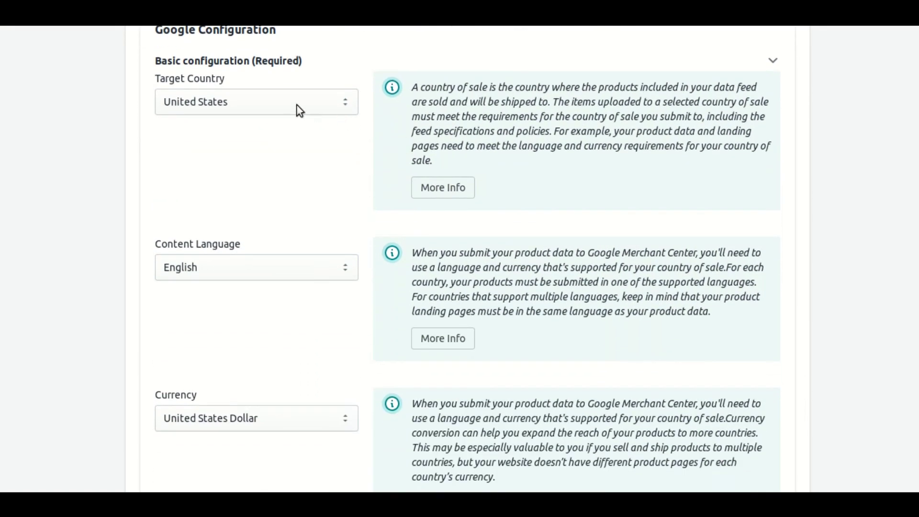
left_click(286, 101)
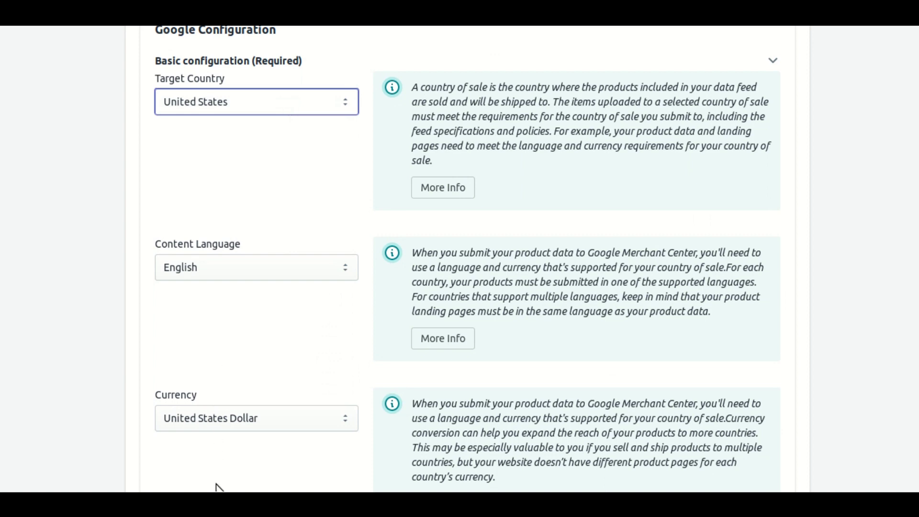
left_click(232, 271)
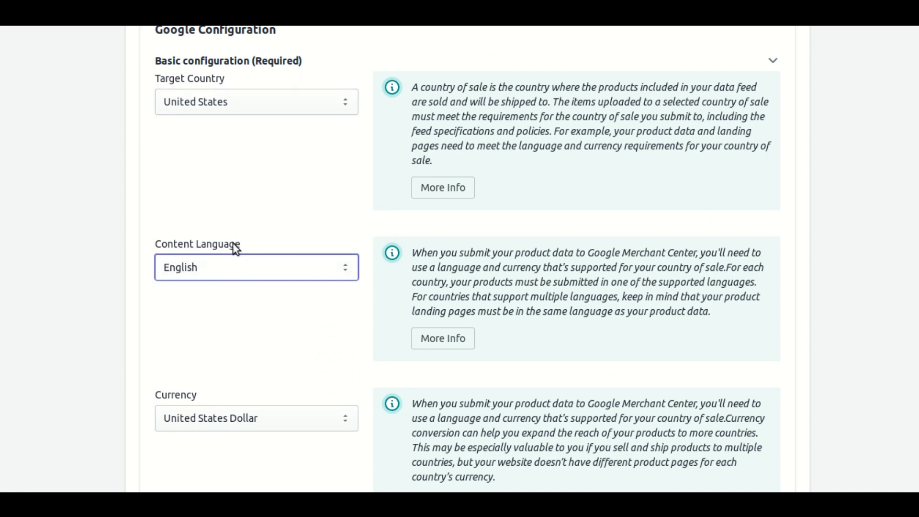
scroll(536, 214, "down", 3)
scroll(535, 214, "down", 2)
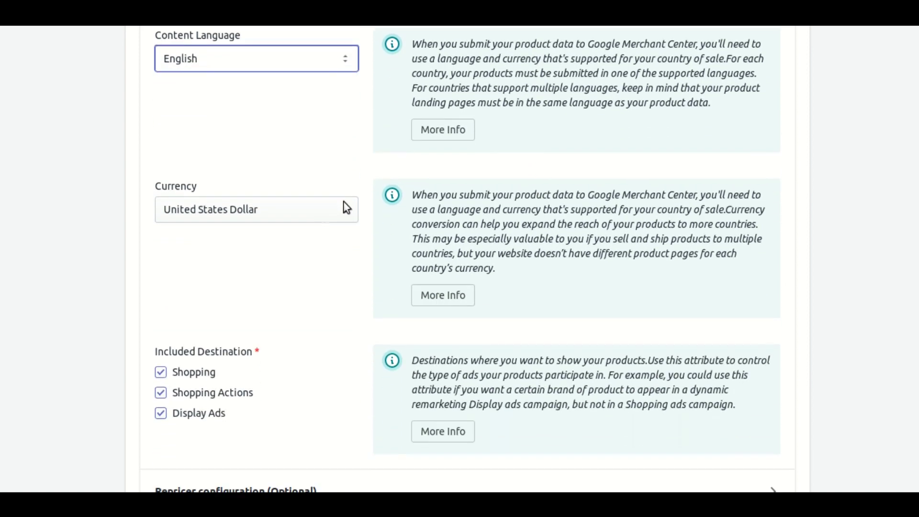
left_click(266, 213)
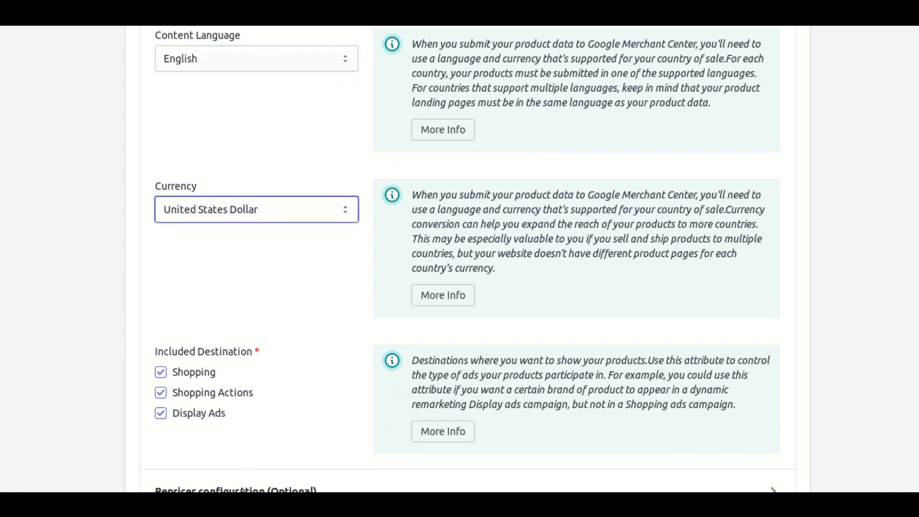
left_click(536, 285)
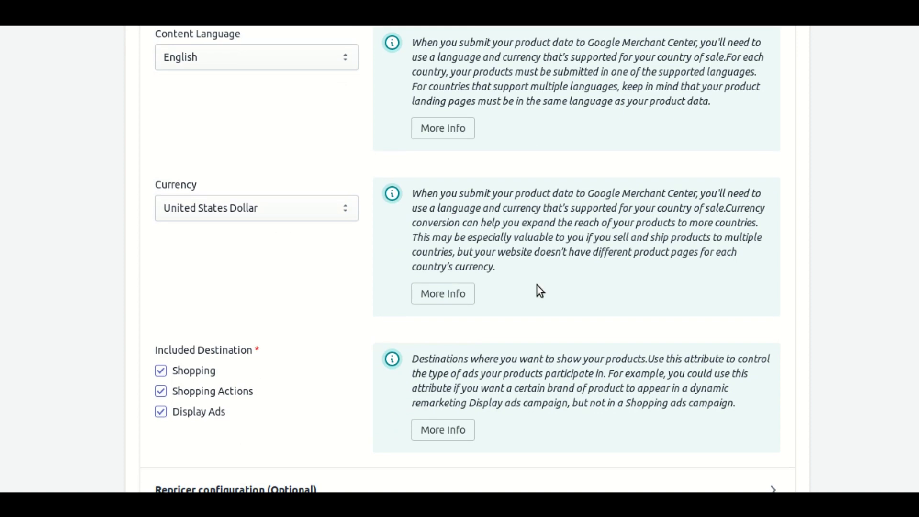
Step: Keep Shopping, Shopping Actions and Display Ads included, then Save & Complete the configuration
scroll(536, 284, "down", 4)
left_click(161, 206)
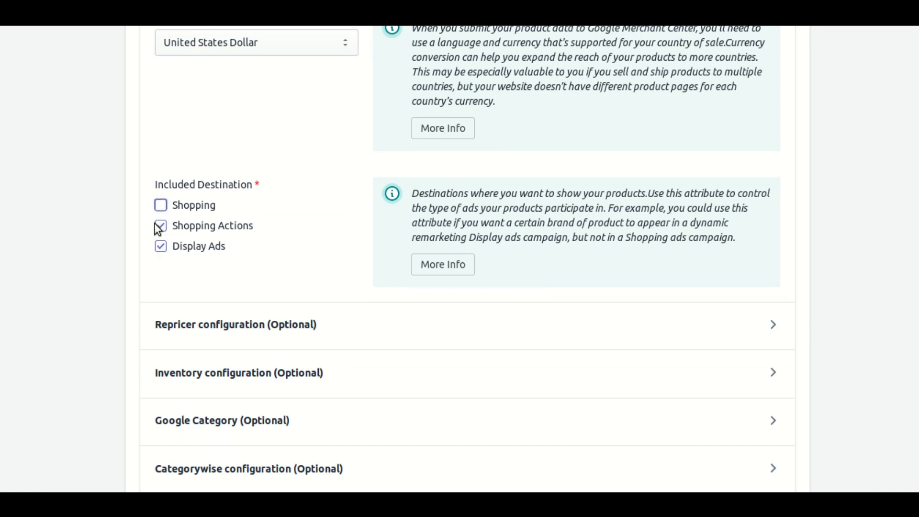
left_click(162, 206)
left_click(162, 246)
scroll(316, 225, "down", 3)
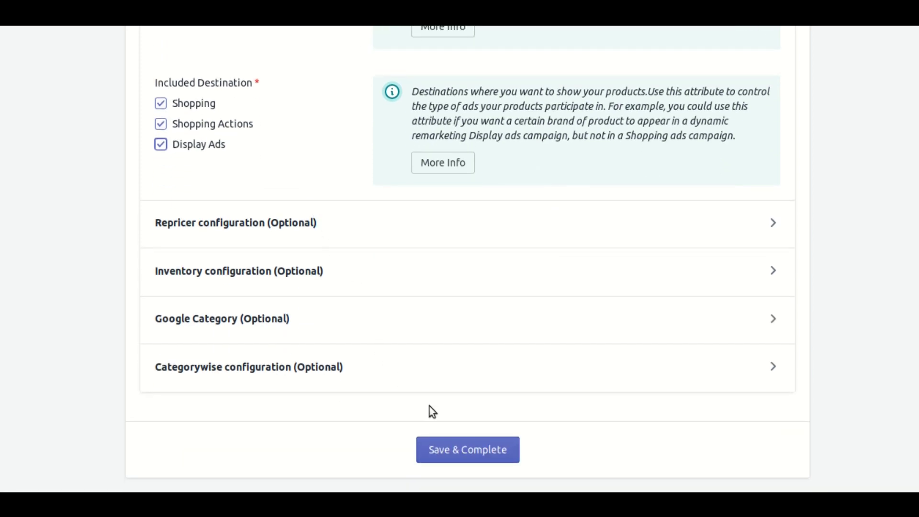
left_click(470, 453)
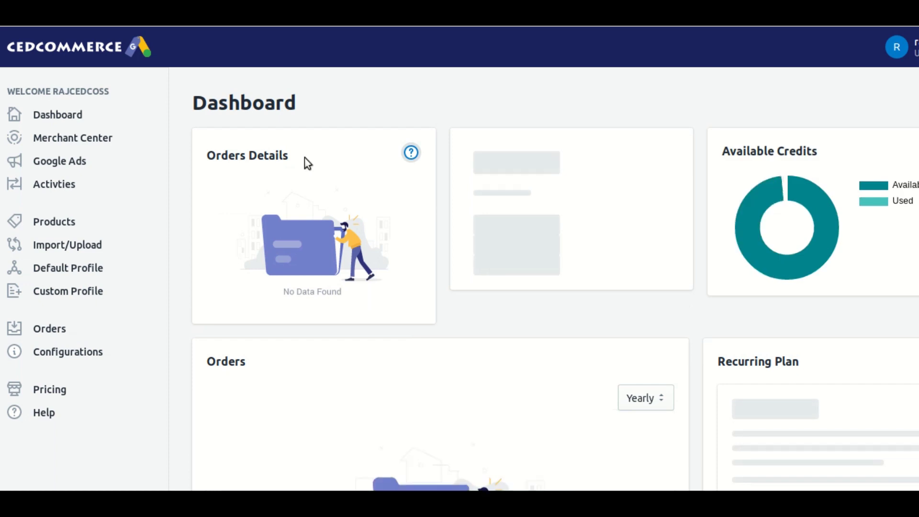
left_click_drag(305, 105, 196, 104)
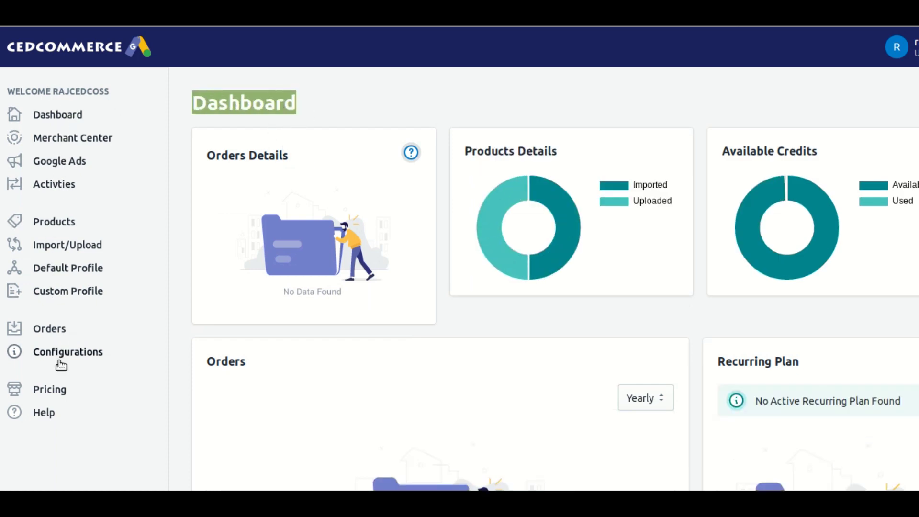
mouse_move(565, 233)
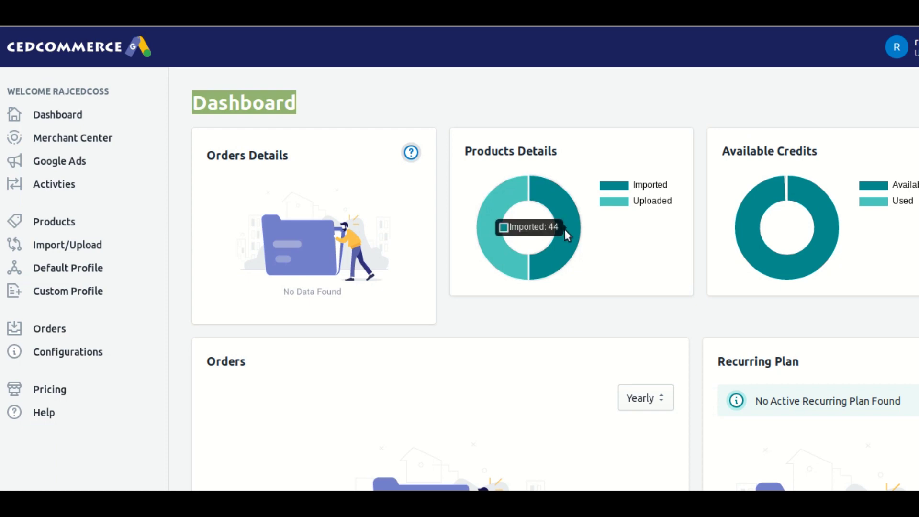
mouse_move(748, 230)
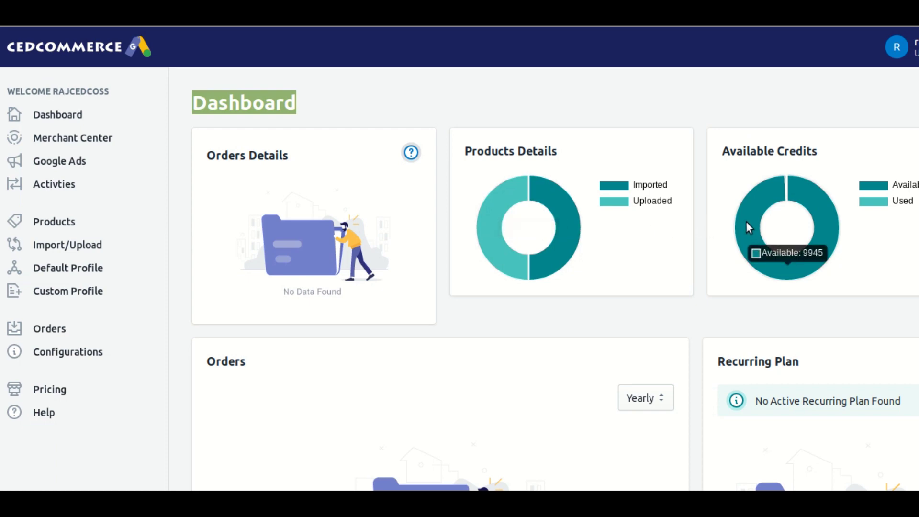
scroll(747, 228, "down", 5)
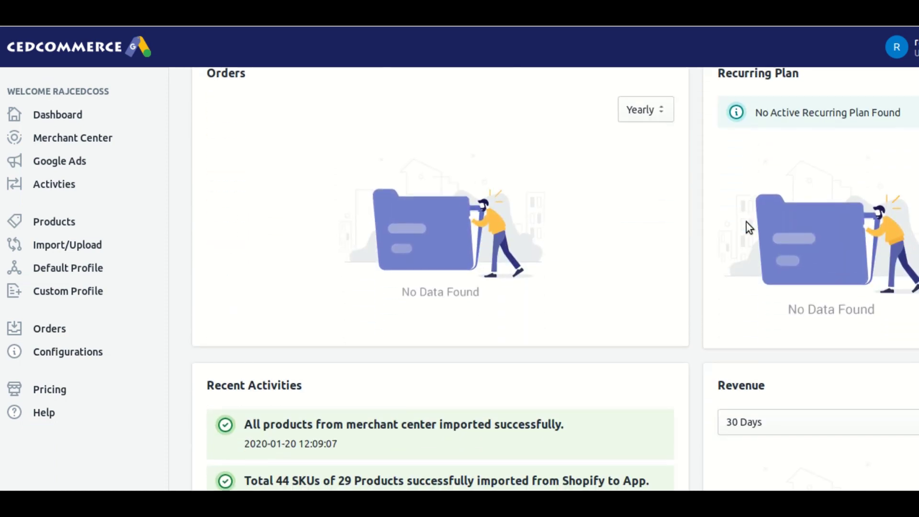
scroll(746, 222, "down", 6)
scroll(746, 226, "down", 3)
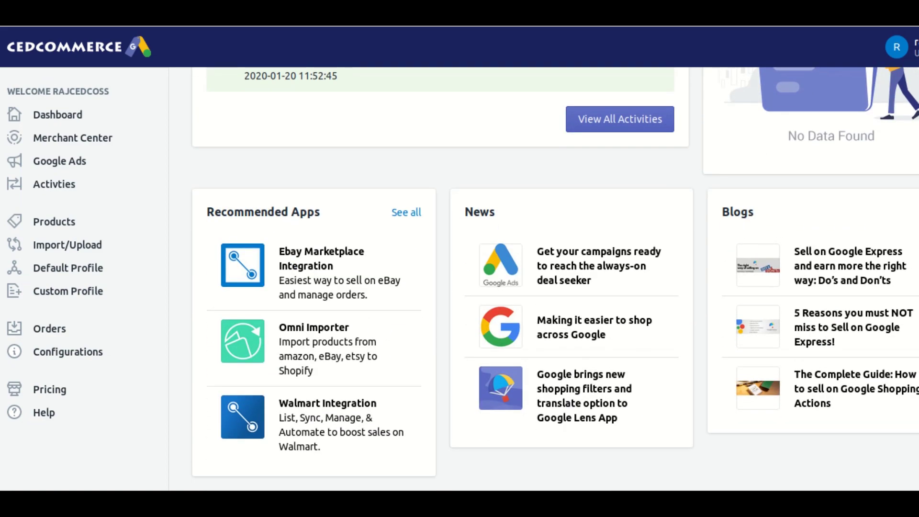
scroll(555, 283, "up", 13)
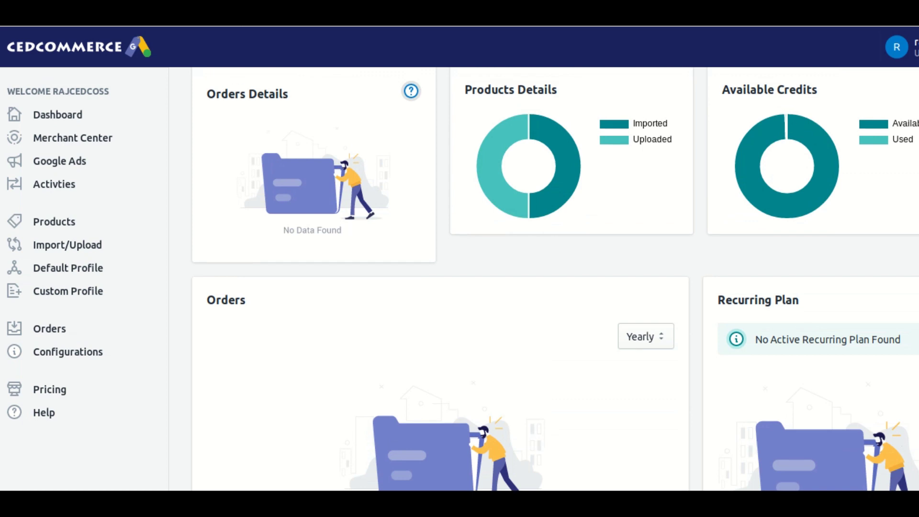
left_click(910, 46)
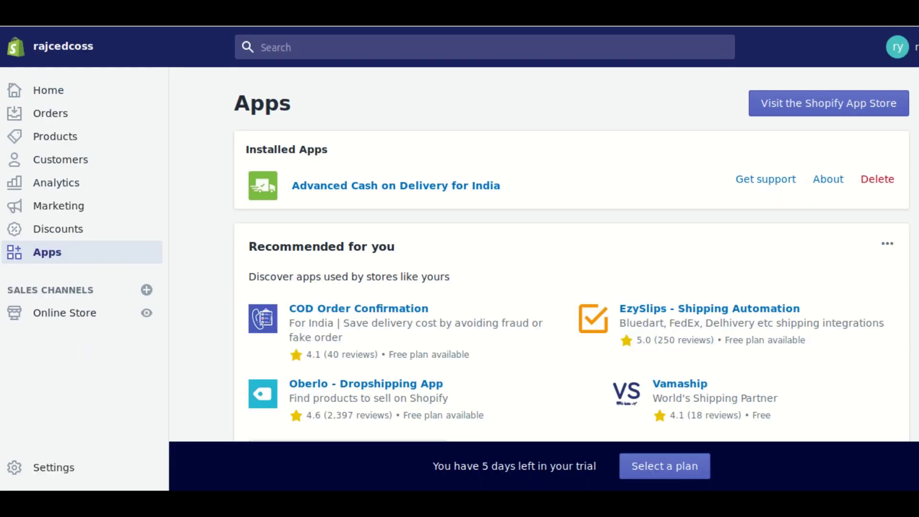
left_click(62, 134)
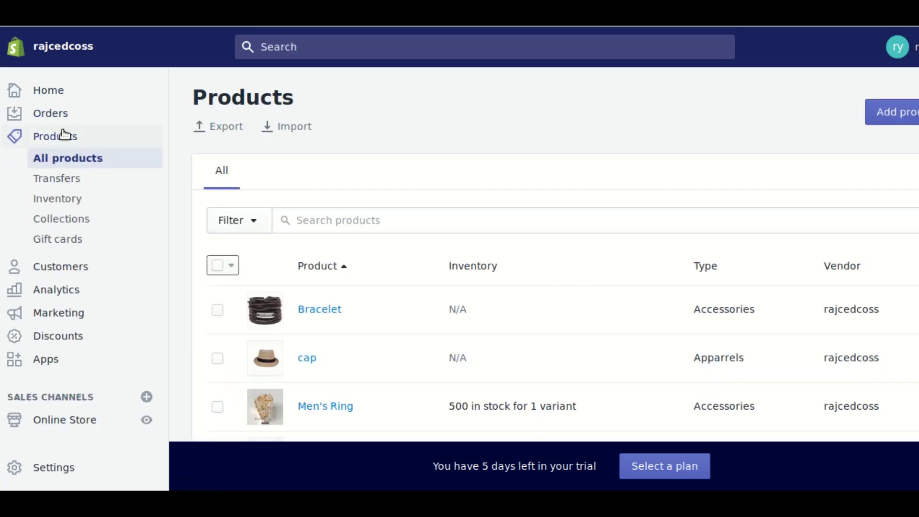
scroll(373, 206, "down", 5)
scroll(360, 333, "up", 3)
scroll(362, 333, "up", 2)
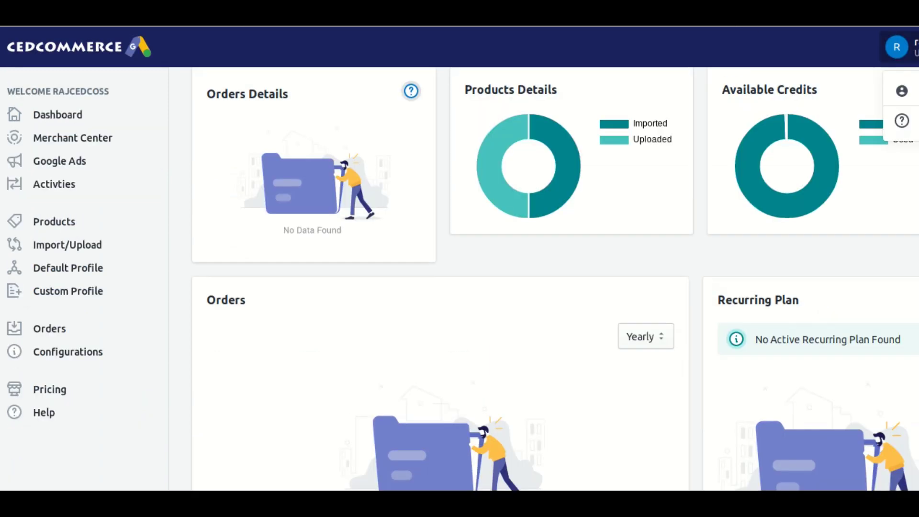
left_click(62, 228)
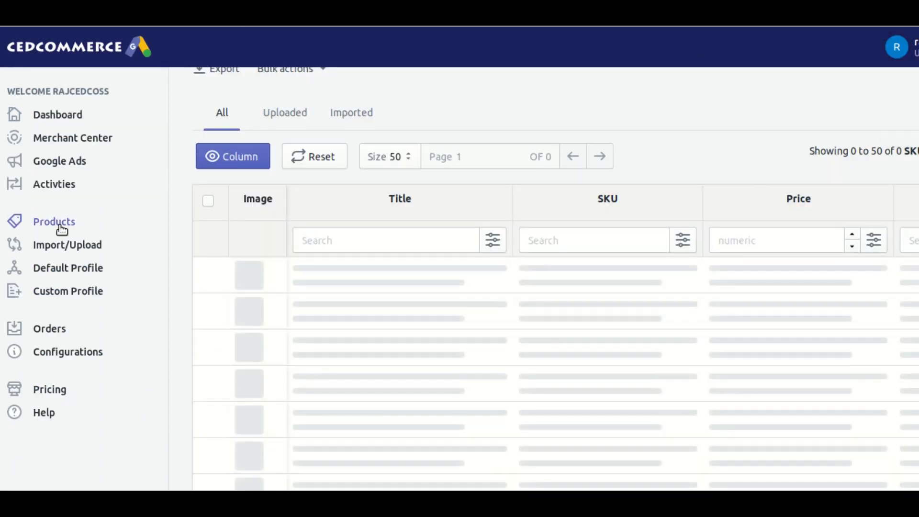
Step: Scroll through the 44 imported SKUs in the product grid, then go to Import/Upload
scroll(474, 263, "down", 5)
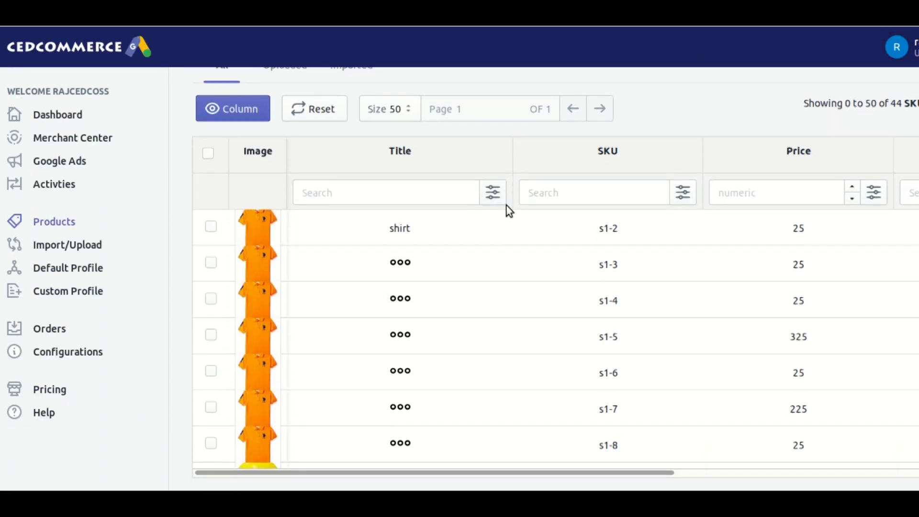
scroll(474, 259, "down", 15)
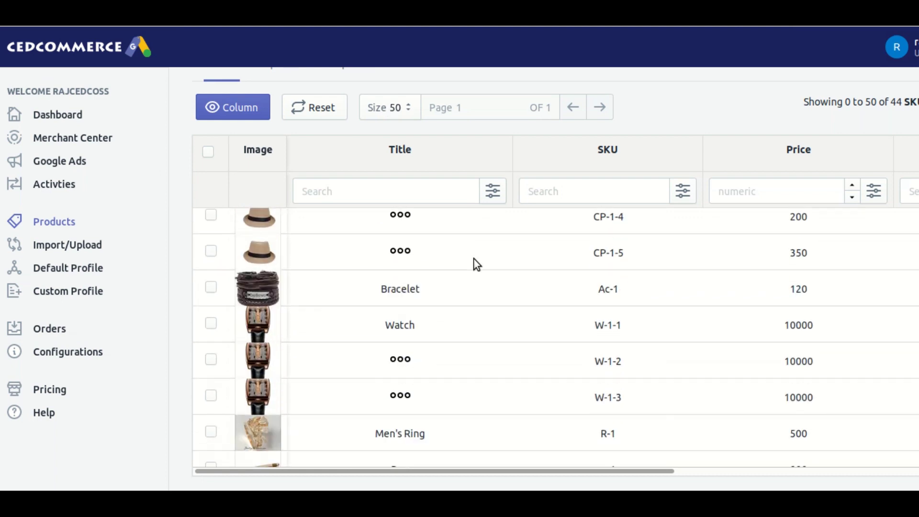
scroll(474, 261, "down", 6)
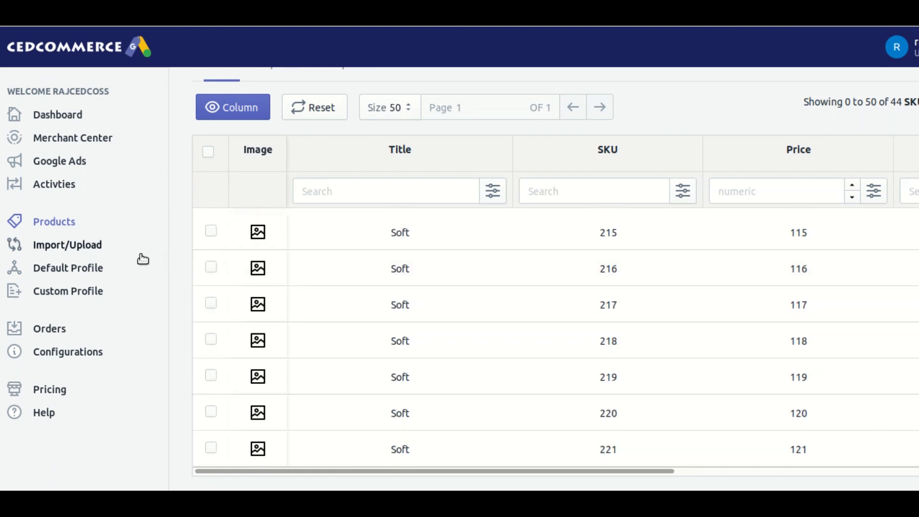
left_click(87, 253)
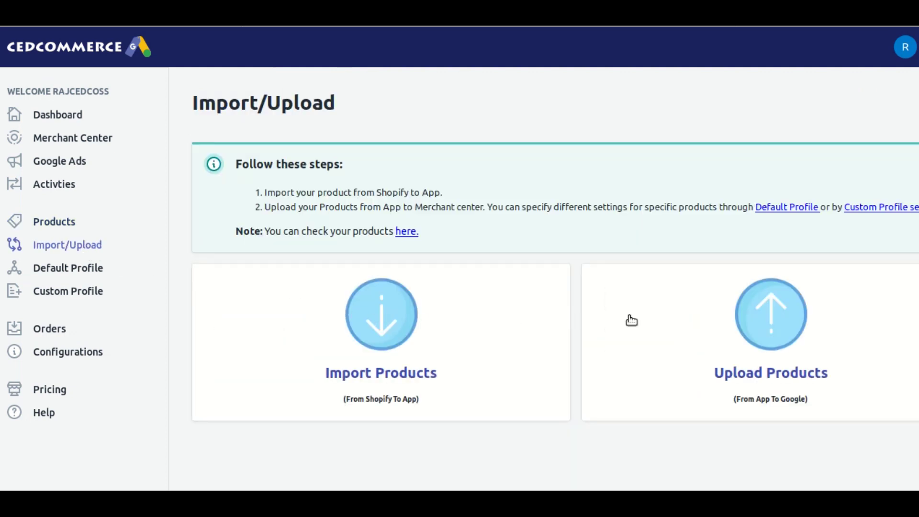
Step: Upload the imported products to Google using the Default Profile
left_click(763, 378)
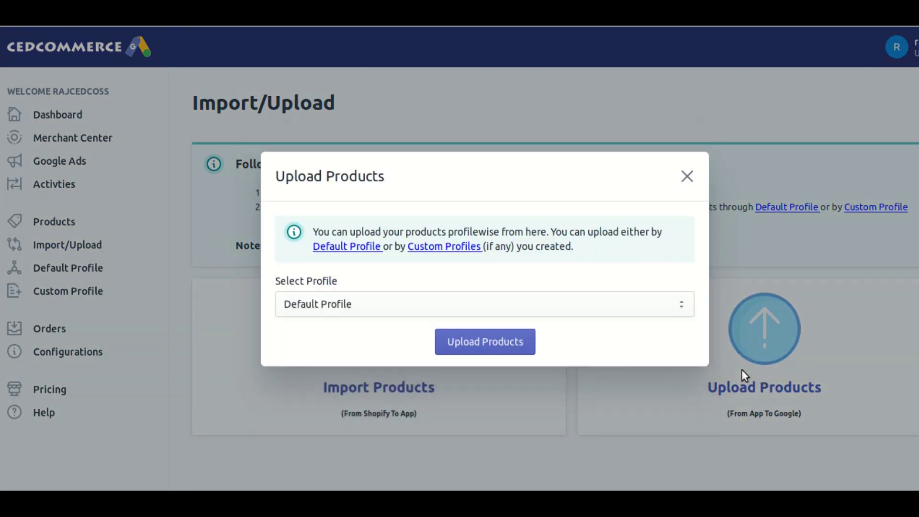
left_click(591, 306)
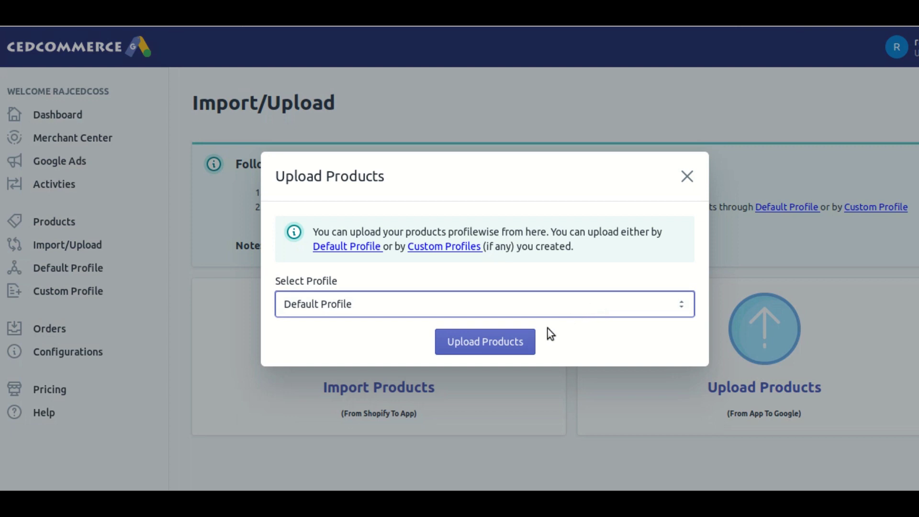
left_click(500, 350)
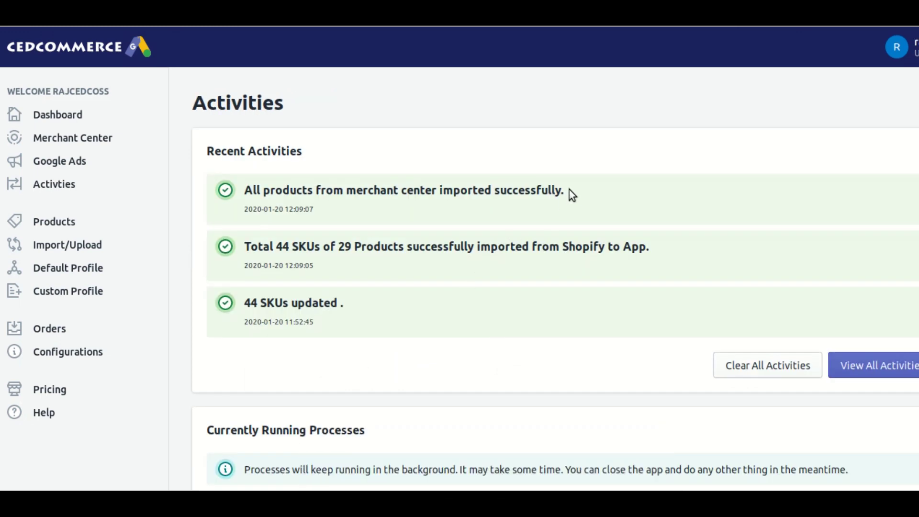
Step: Confirm on the Activities page that the upload finished with '44 SKUs updated'
scroll(529, 243, "down", 2)
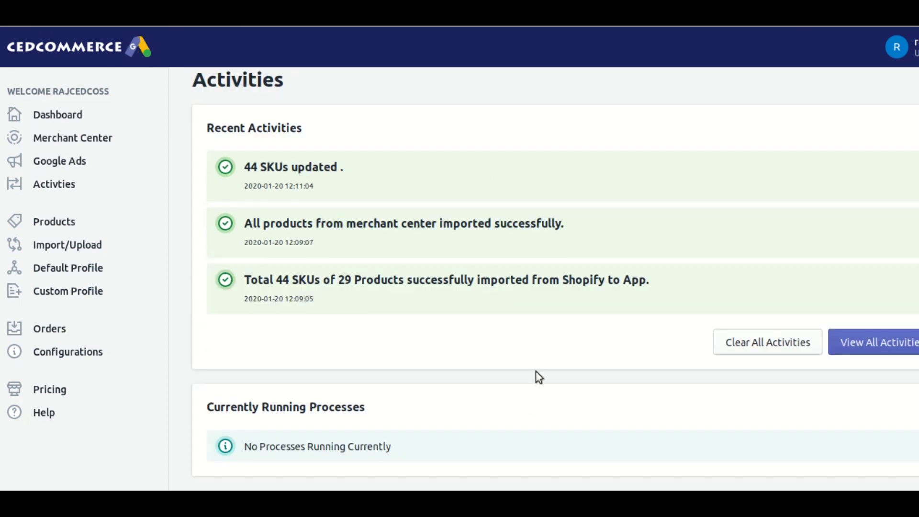
scroll(496, 298, "up", 1)
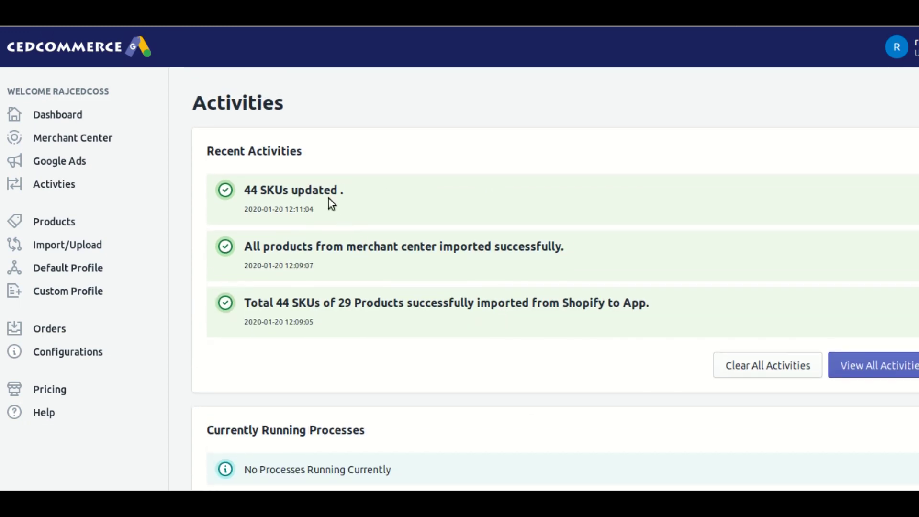
left_click_drag(355, 188, 213, 191)
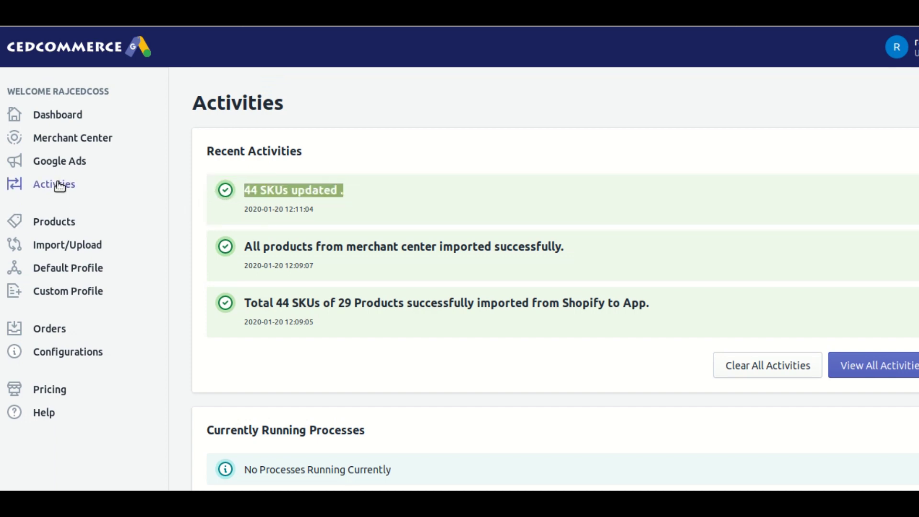
left_click_drag(357, 192, 214, 190)
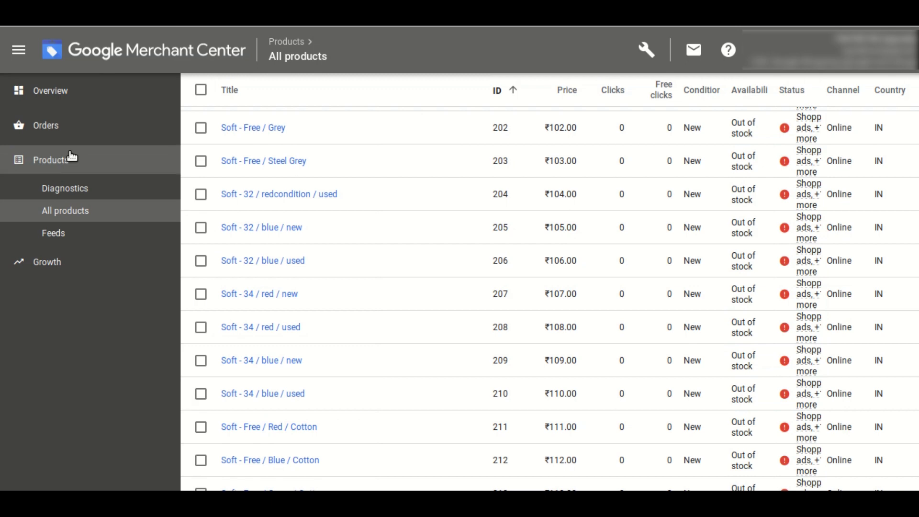
Step: Review the Merchant Center product diagnostics and scroll the All products table
left_click(71, 157)
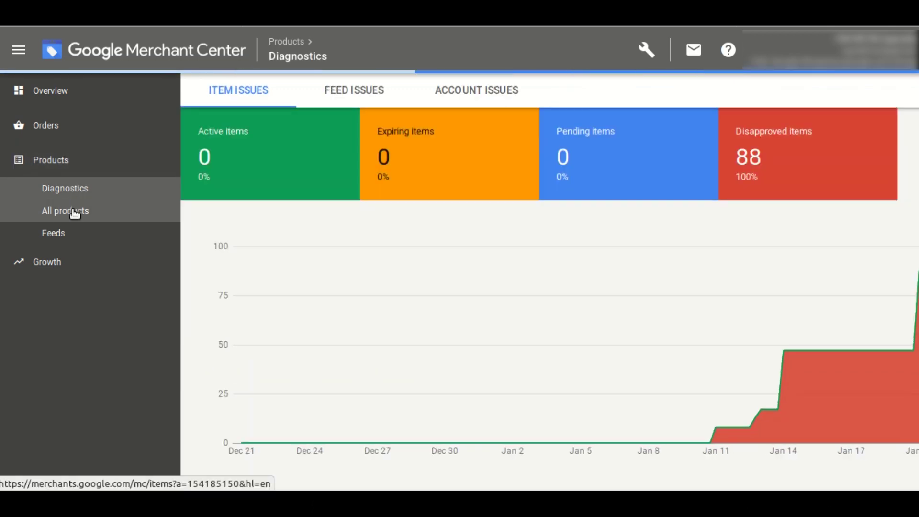
left_click(74, 211)
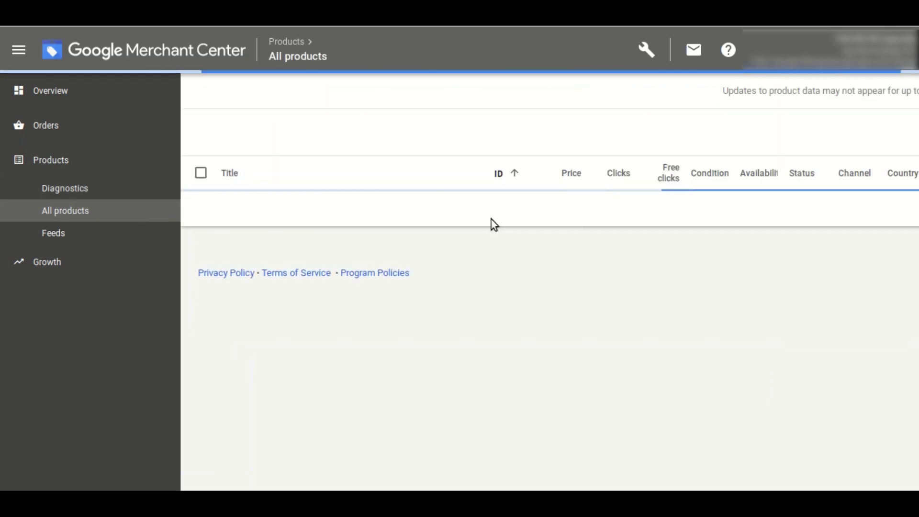
scroll(493, 277, "down", 10)
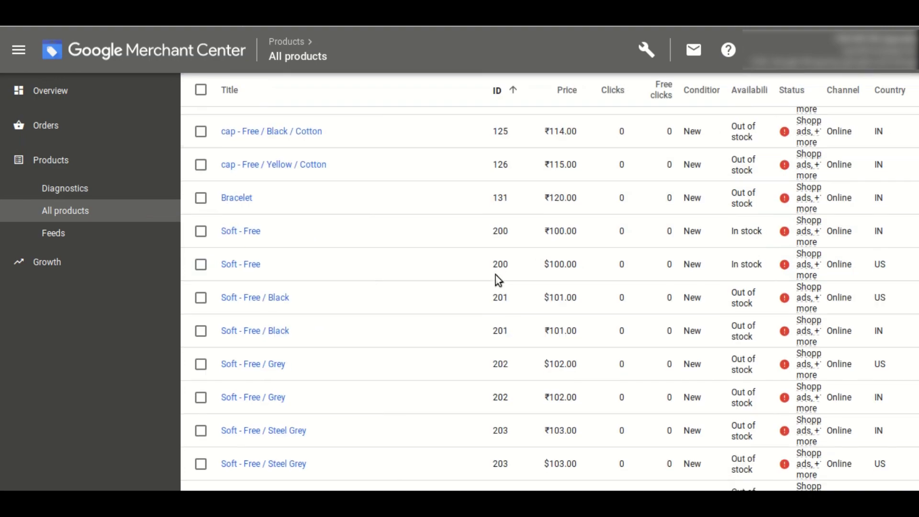
scroll(498, 277, "down", 10)
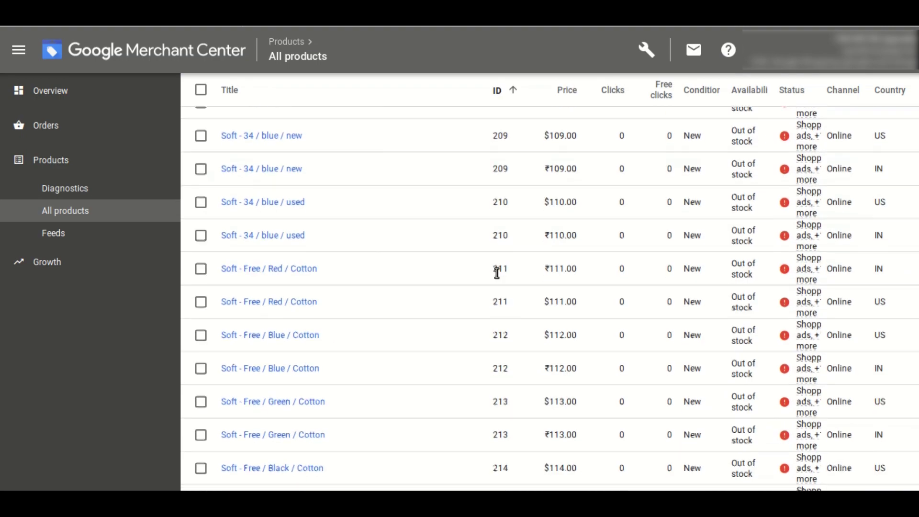
scroll(498, 276, "up", 6)
Step: View the Overview page's pending setup tasks and performance charts
left_click(87, 93)
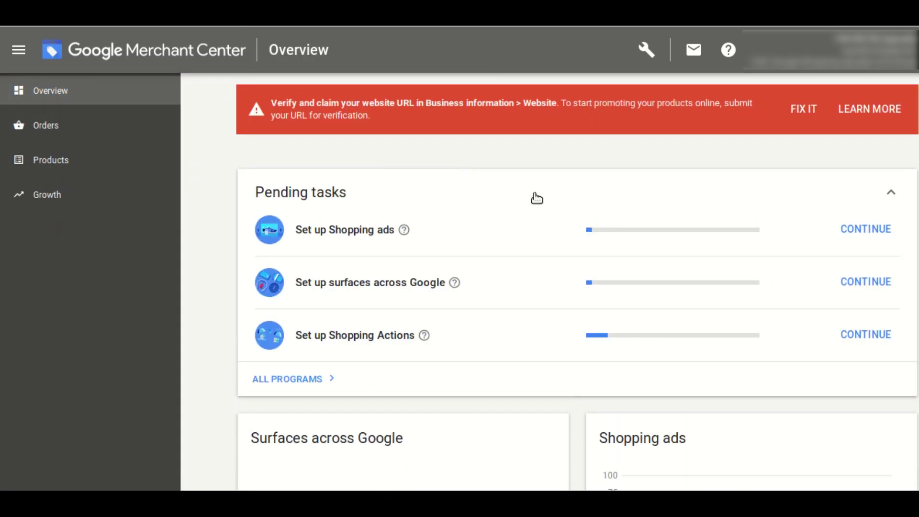
scroll(539, 197, "down", 1)
scroll(540, 197, "down", 3)
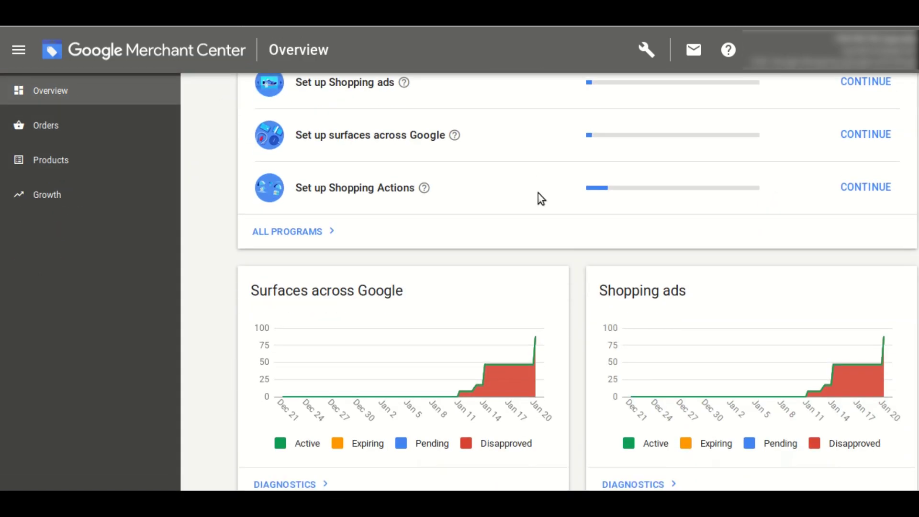